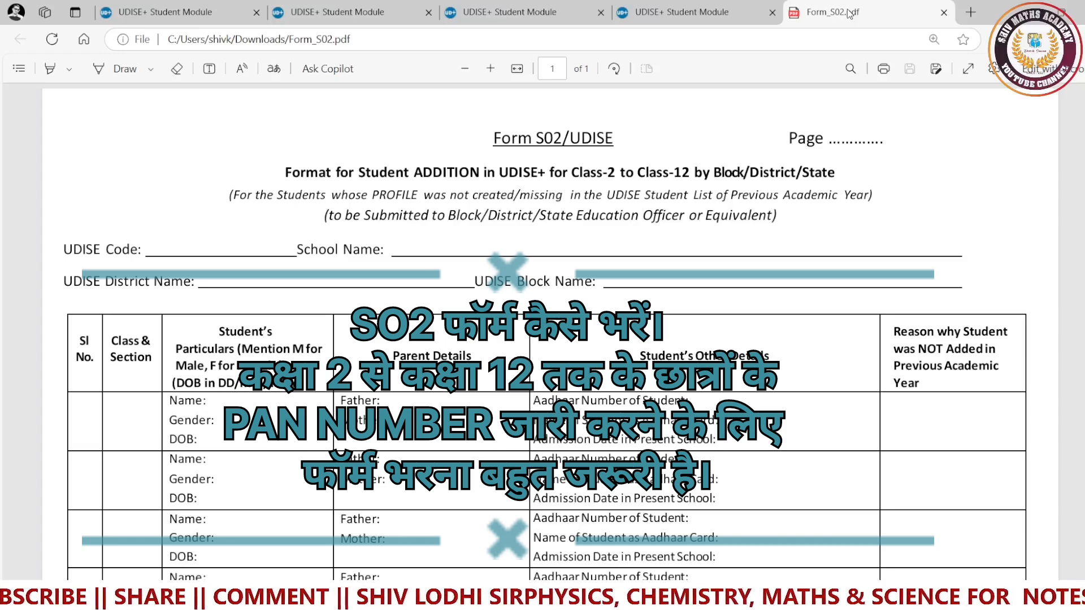
Step: Handwrite a partly dashed UDISE code, school name Shiv Maths Academy, district Farrukhabad and block Badhpur in the form header with the Draw pen
click(144, 76)
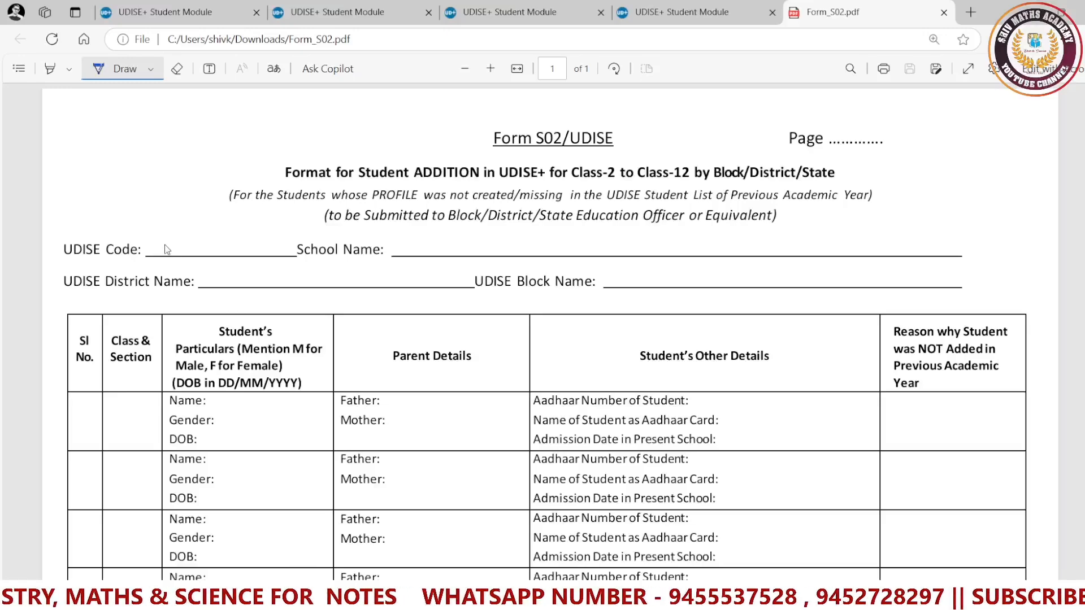
drag(167, 246, 283, 247)
drag(285, 247, 289, 246)
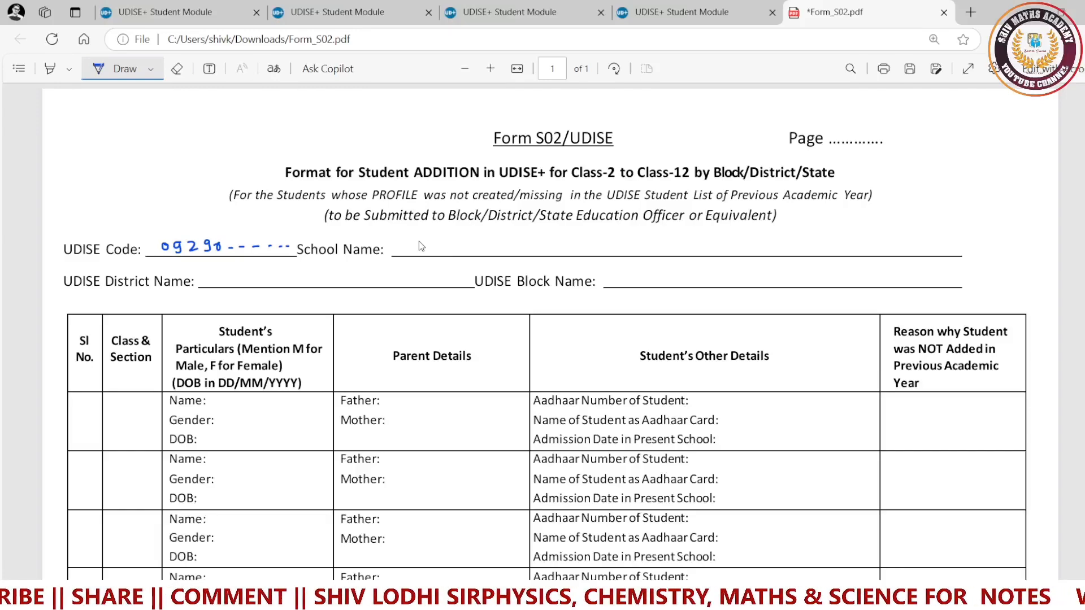
mouse_move(421, 239)
mouse_down()
mouse_move(416, 254)
mouse_move(653, 243)
mouse_move(649, 264)
mouse_up()
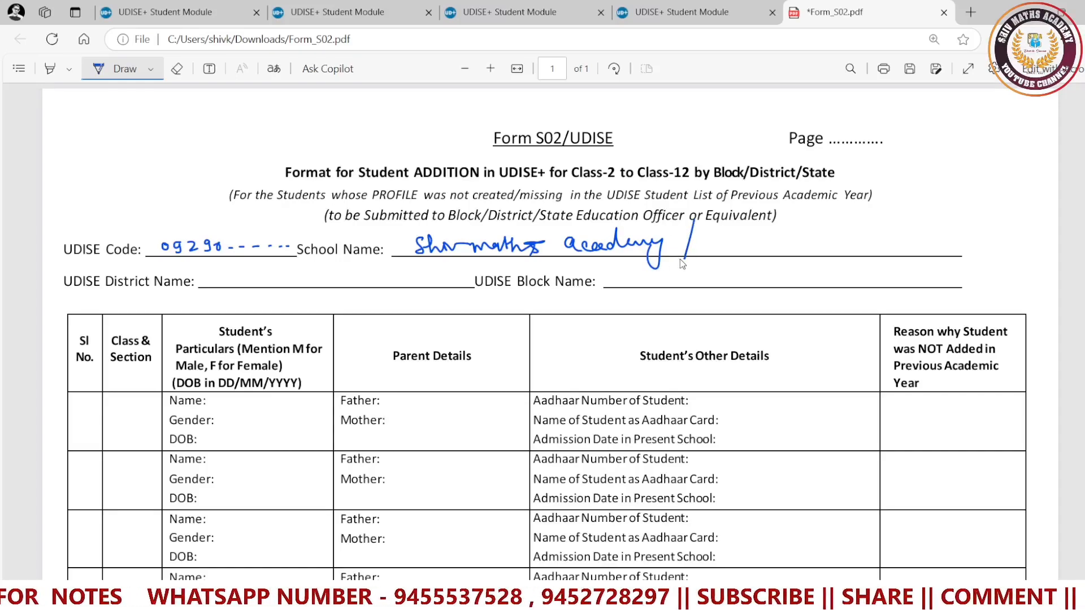
mouse_move(716, 227)
mouse_down()
mouse_move(727, 242)
mouse_move(789, 252)
mouse_move(799, 229)
mouse_move(817, 249)
mouse_move(828, 240)
mouse_move(904, 249)
mouse_move(931, 242)
mouse_move(935, 223)
mouse_move(964, 226)
mouse_up()
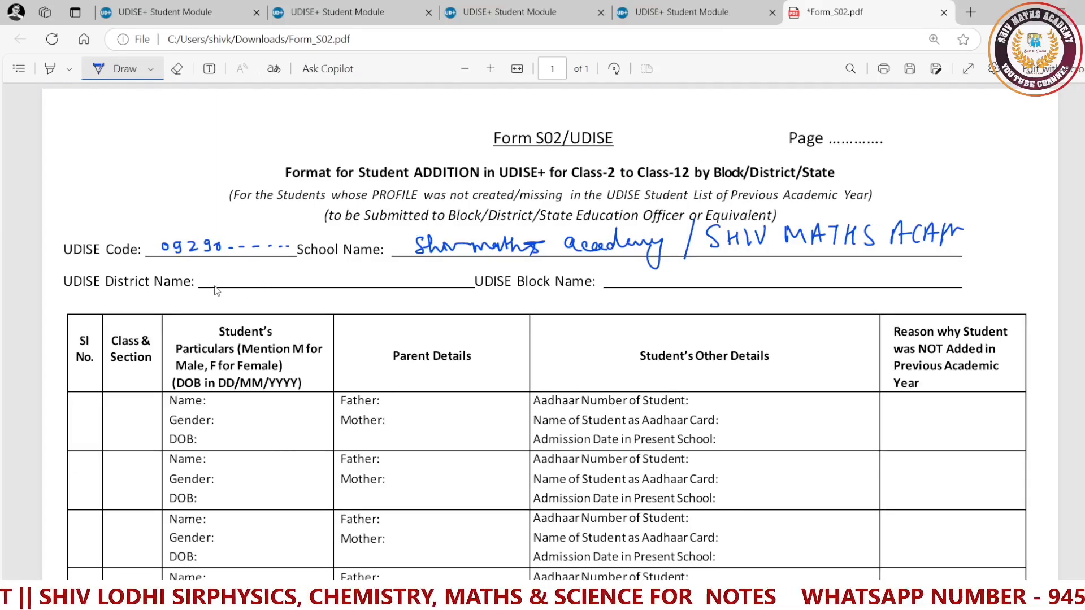
mouse_move(224, 264)
mouse_down()
mouse_move(227, 294)
mouse_move(297, 276)
mouse_move(371, 284)
mouse_up()
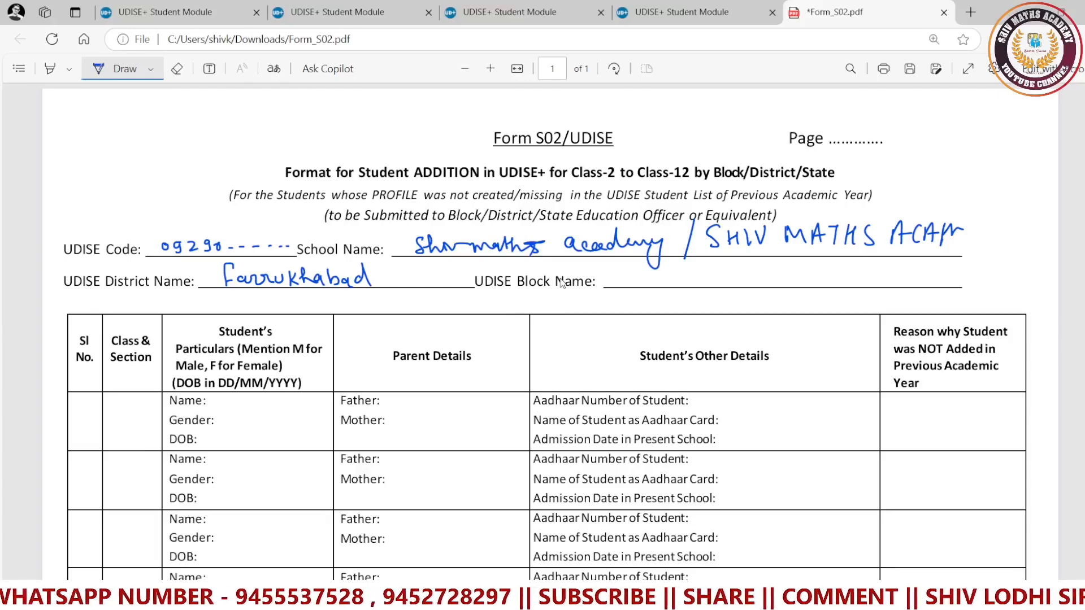
mouse_move(622, 270)
mouse_down()
mouse_move(633, 288)
mouse_move(670, 270)
mouse_move(729, 292)
mouse_up()
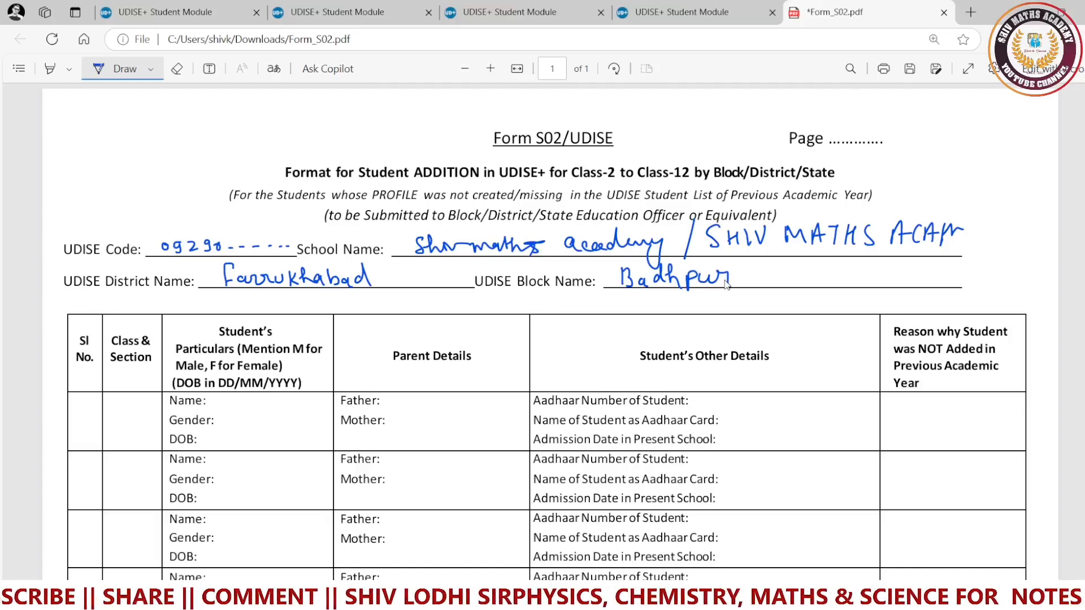
scroll(727, 285, down, 3)
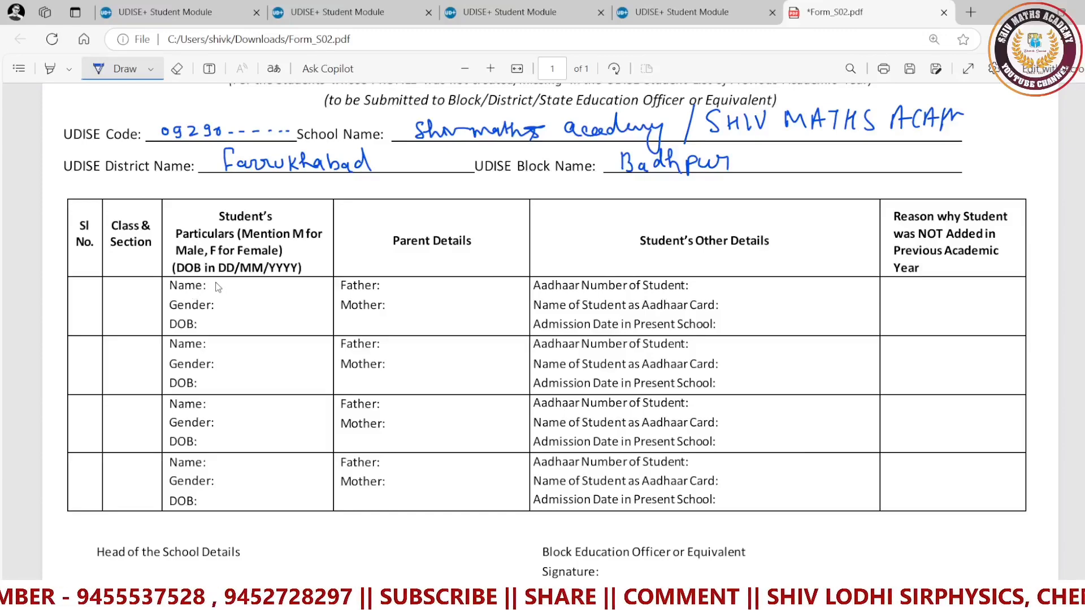
mouse_move(214, 279)
mouse_down()
mouse_move(250, 295)
mouse_move(216, 308)
mouse_move(253, 284)
mouse_move(222, 301)
mouse_up()
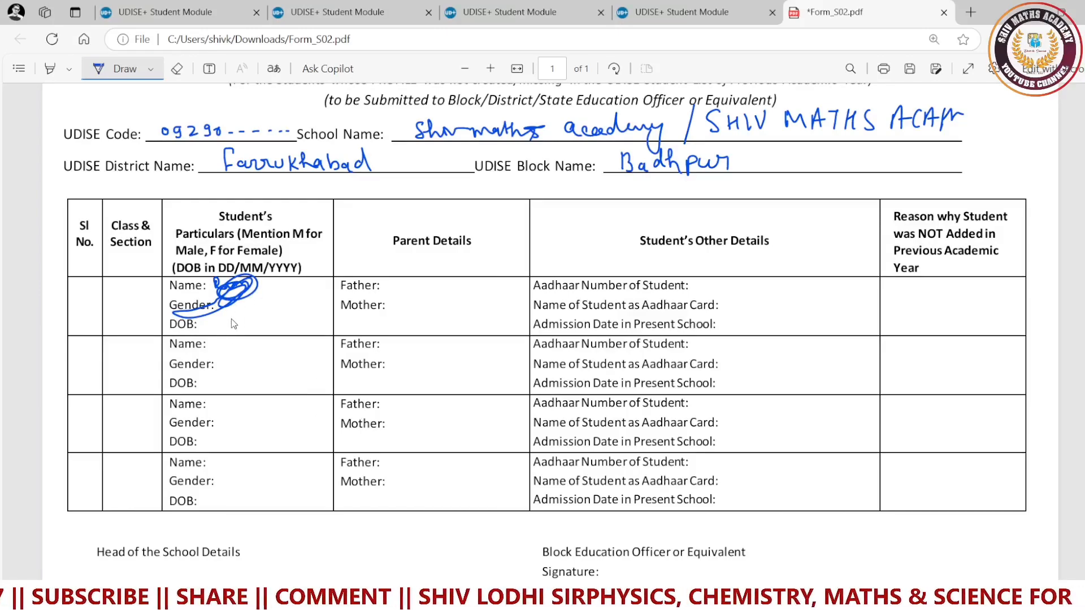
click(177, 68)
click(249, 291)
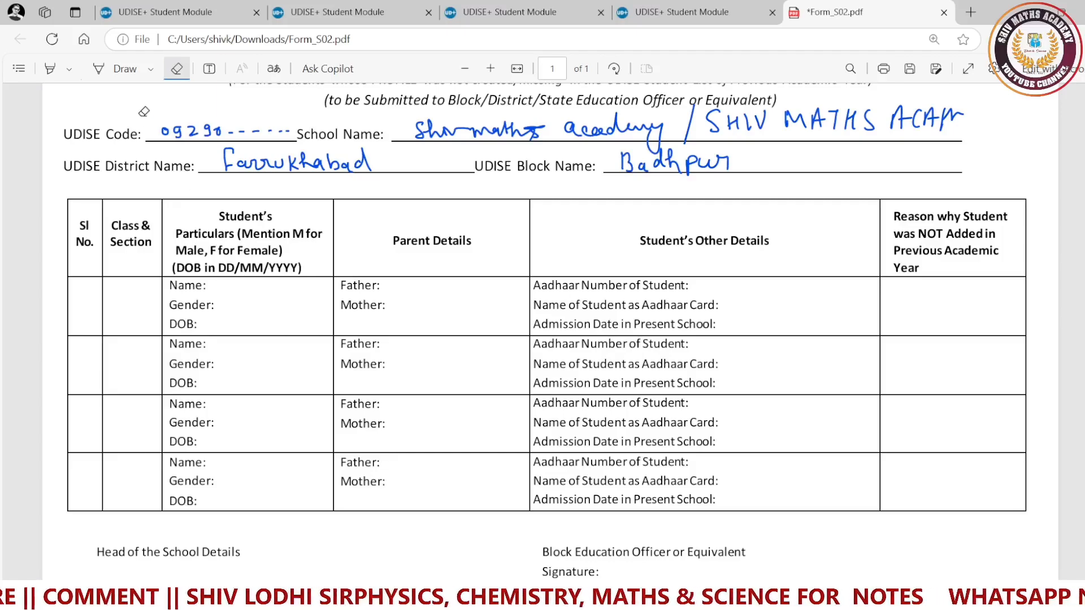
click(120, 68)
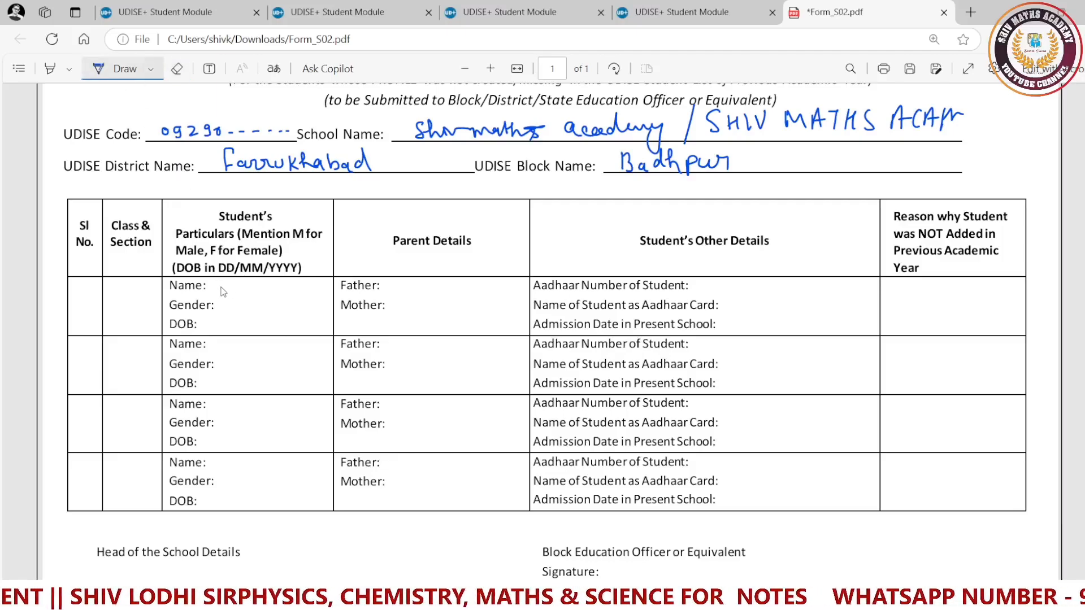
Step: Handwrite the first student's name, gender M, date of birth, and father's and mother's names in the first table row
drag(220, 285, 251, 288)
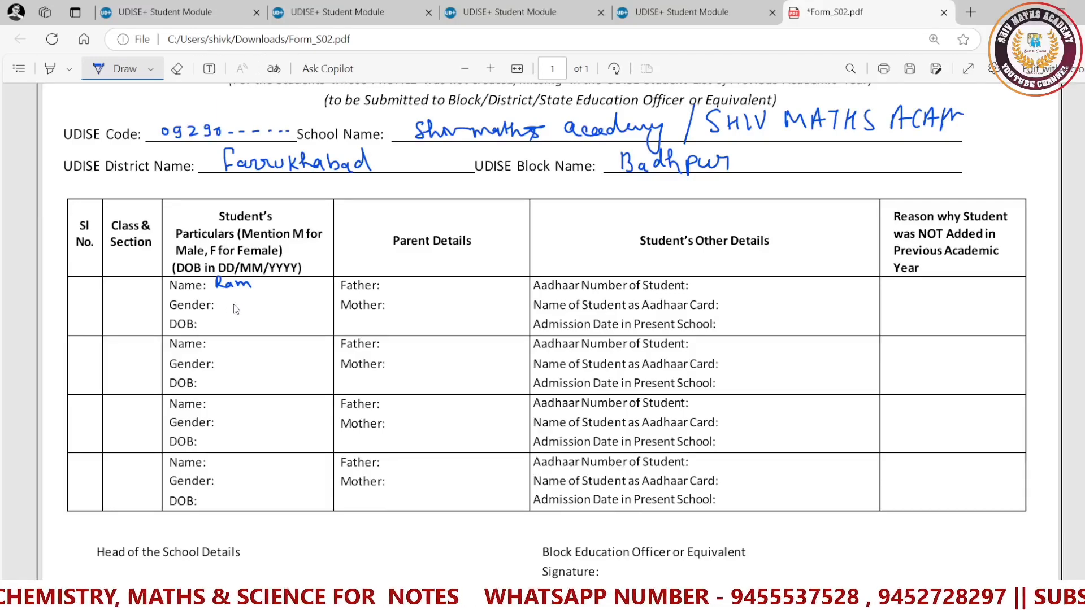
mouse_move(222, 301)
mouse_down()
mouse_move(222, 312)
mouse_move(240, 307)
mouse_up()
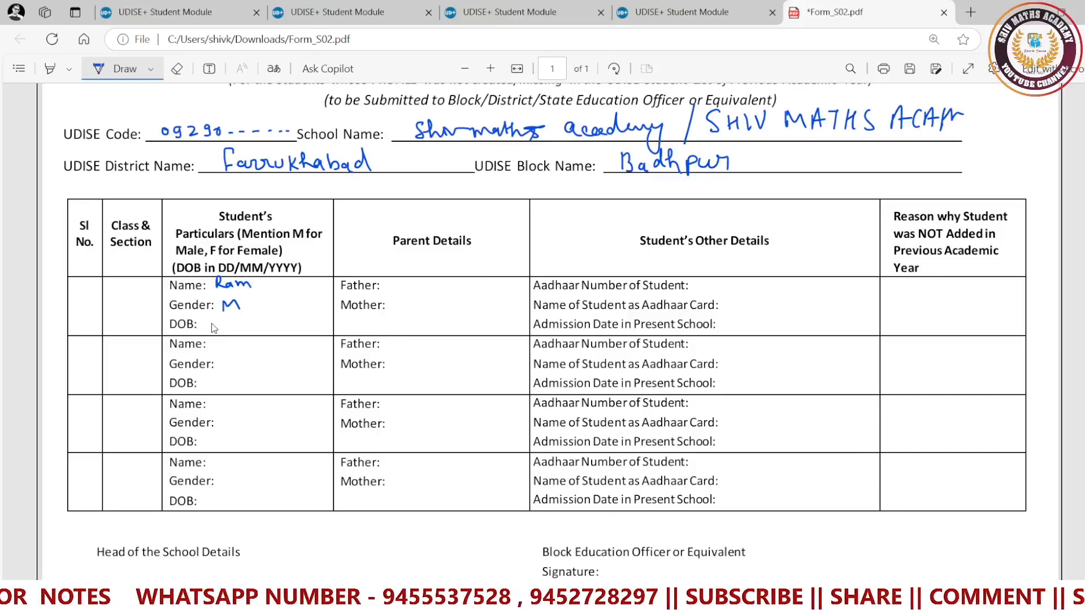
mouse_move(212, 329)
mouse_down()
mouse_move(289, 323)
mouse_move(272, 324)
mouse_up()
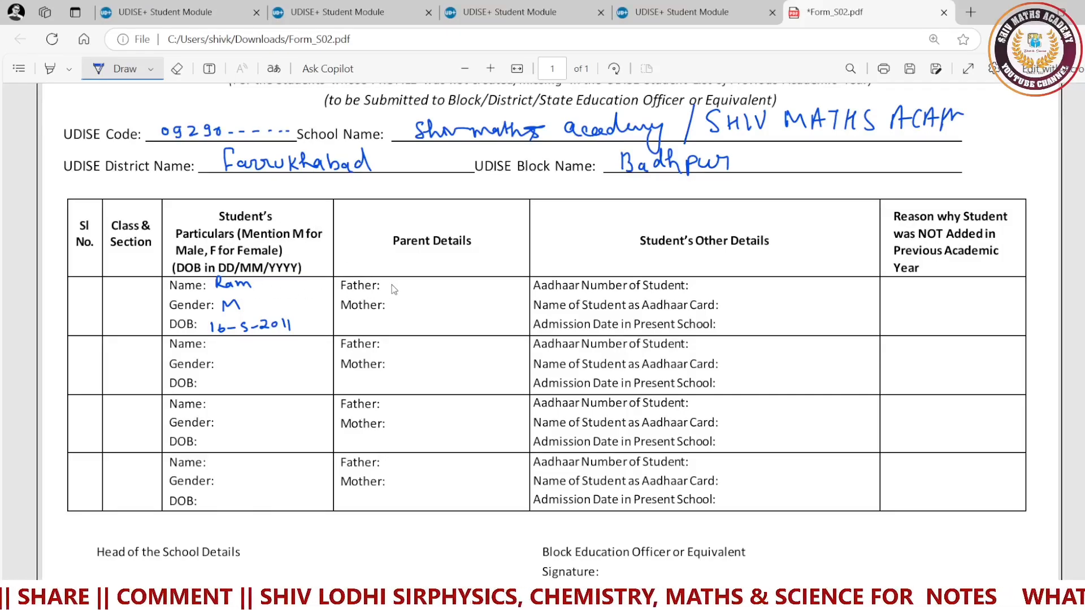
mouse_move(390, 289)
mouse_down()
mouse_move(394, 276)
mouse_move(436, 289)
mouse_move(408, 310)
mouse_move(450, 313)
mouse_up()
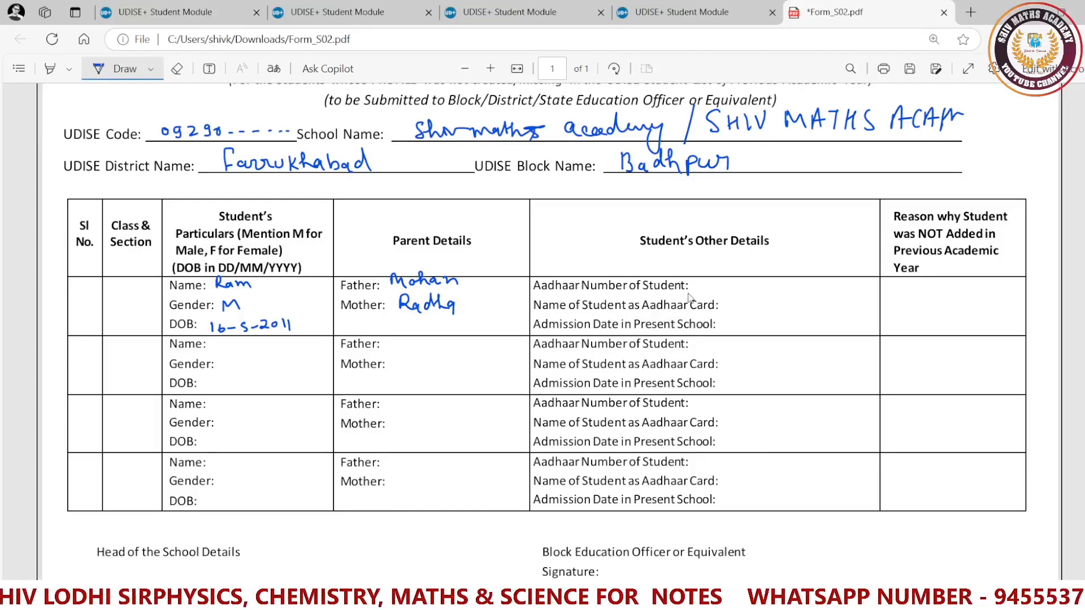
Step: Fill the first student's other details with a dash for the Aadhaar number, the name on the card and admission date 02/04/2024
drag(711, 285, 740, 286)
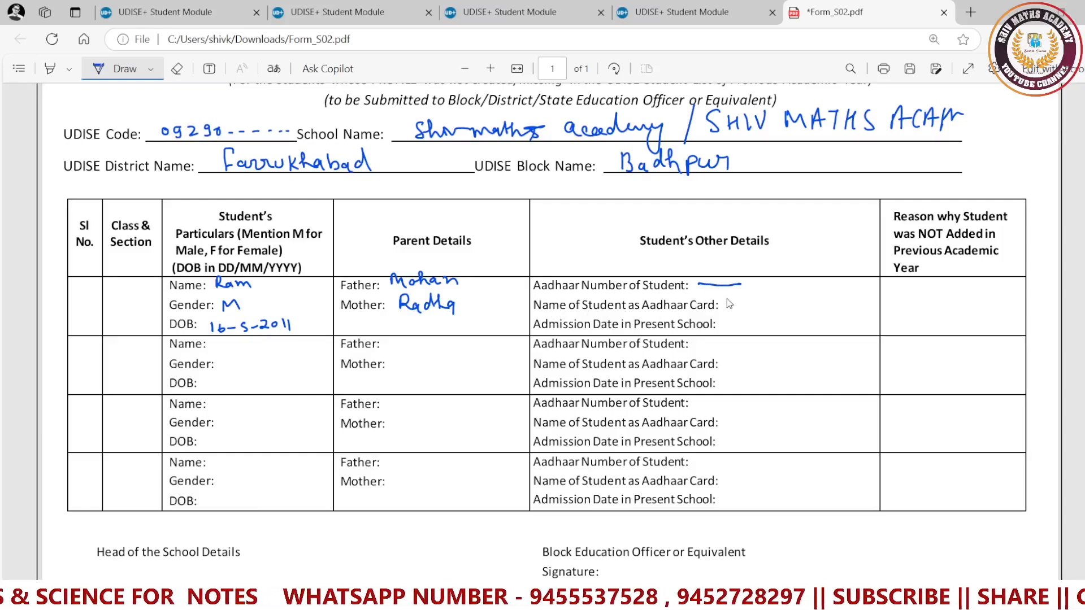
mouse_move(729, 299)
mouse_down()
mouse_move(739, 310)
mouse_move(772, 308)
mouse_up()
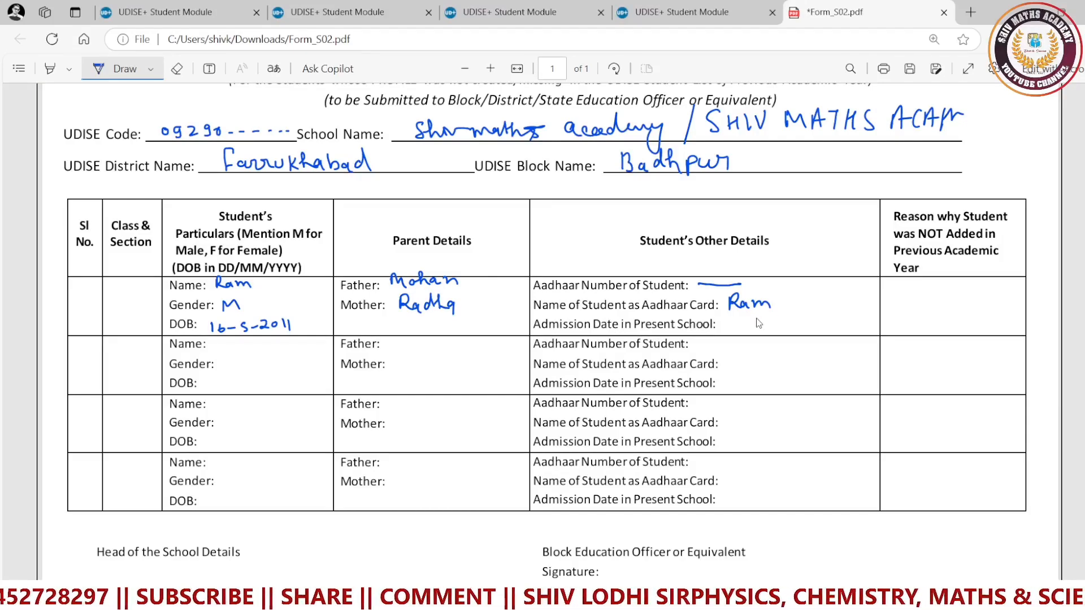
mouse_move(731, 323)
mouse_down()
mouse_move(758, 342)
mouse_move(785, 329)
mouse_move(842, 335)
mouse_up()
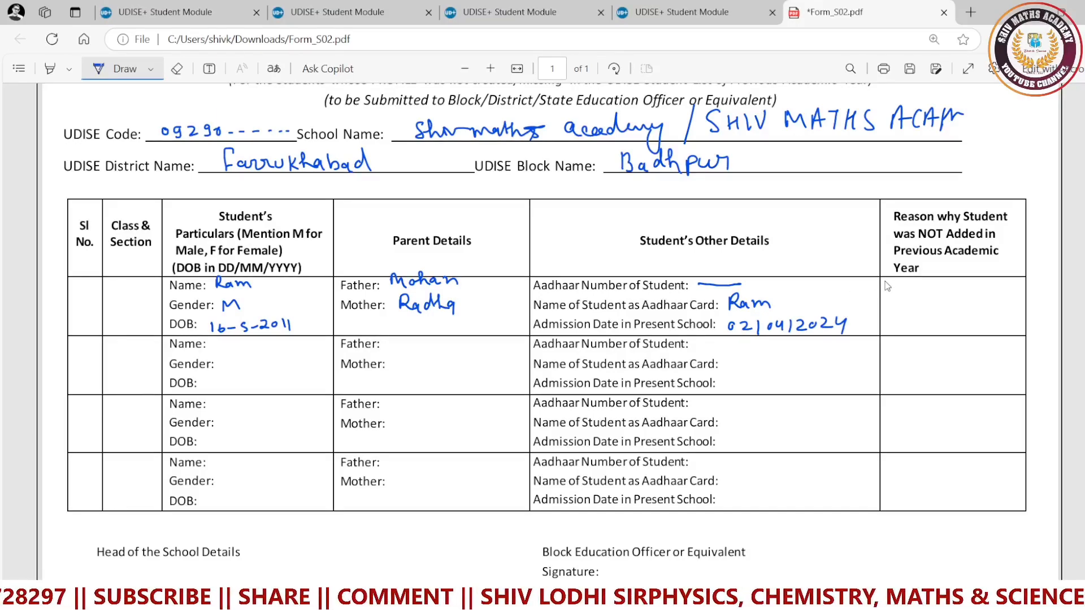
Step: Handwrite the reason the first student was not added in the previous academic year, ending it with a trailing line
mouse_move(886, 286)
mouse_down()
mouse_move(1009, 279)
mouse_move(999, 288)
mouse_move(1011, 291)
mouse_move(1042, 279)
mouse_up()
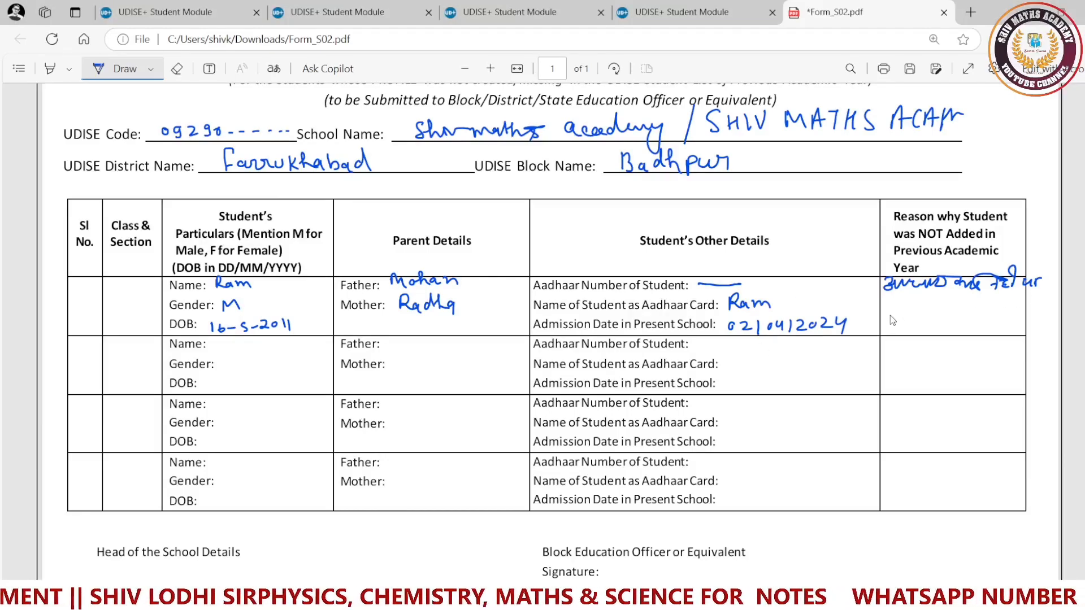
mouse_move(900, 312)
mouse_down()
mouse_move(896, 324)
mouse_move(938, 325)
mouse_up()
mouse_move(950, 315)
mouse_down()
mouse_move(958, 326)
mouse_move(1037, 310)
mouse_up()
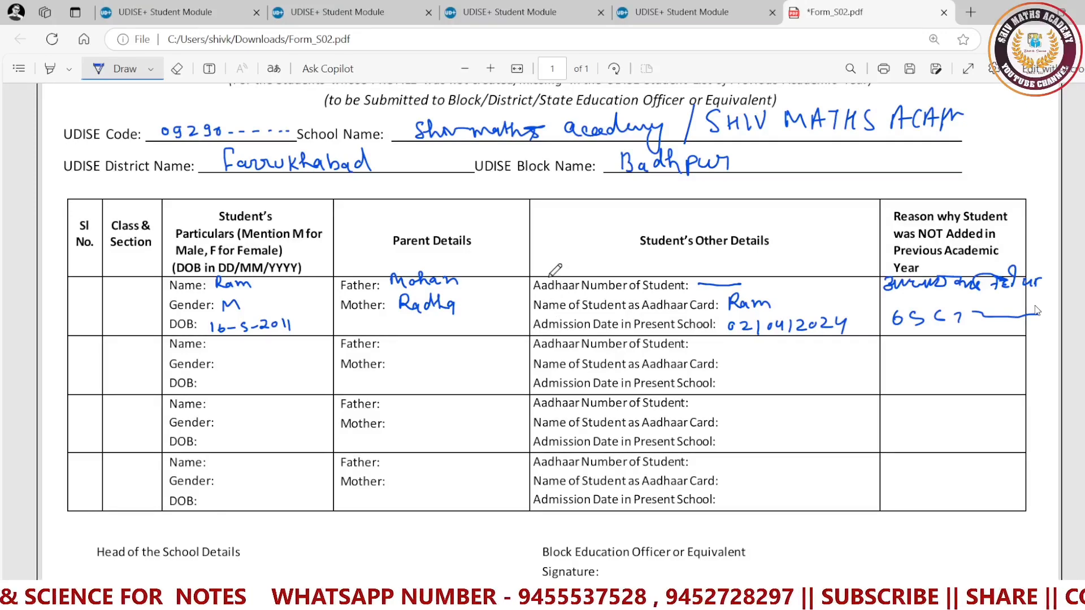
Step: Highlight the handwritten UDISE code, school name, district and block entries in yellow
scroll(1036, 310, up, 3)
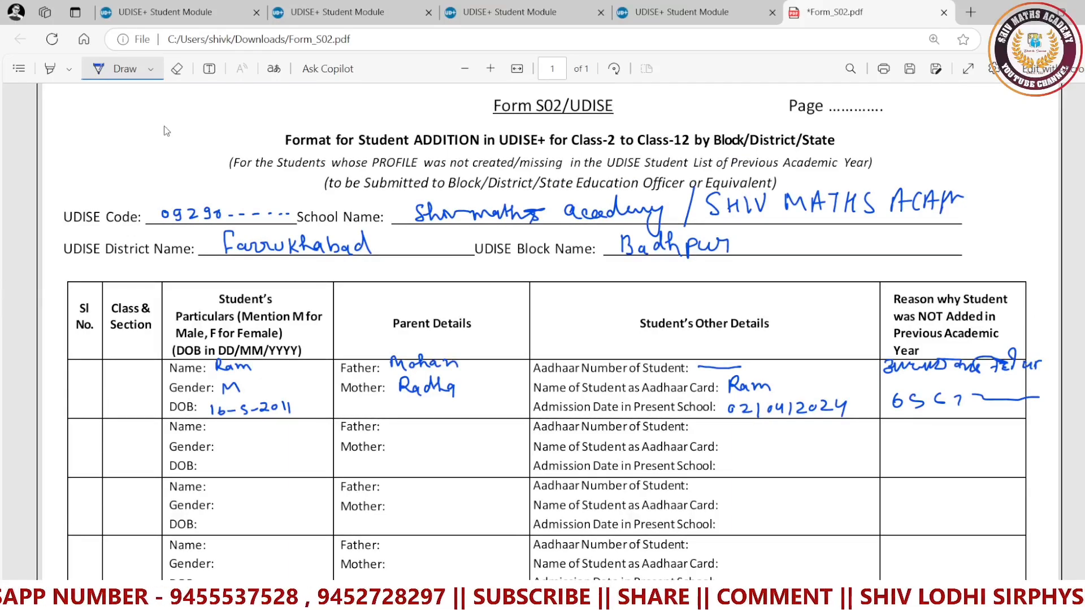
click(151, 69)
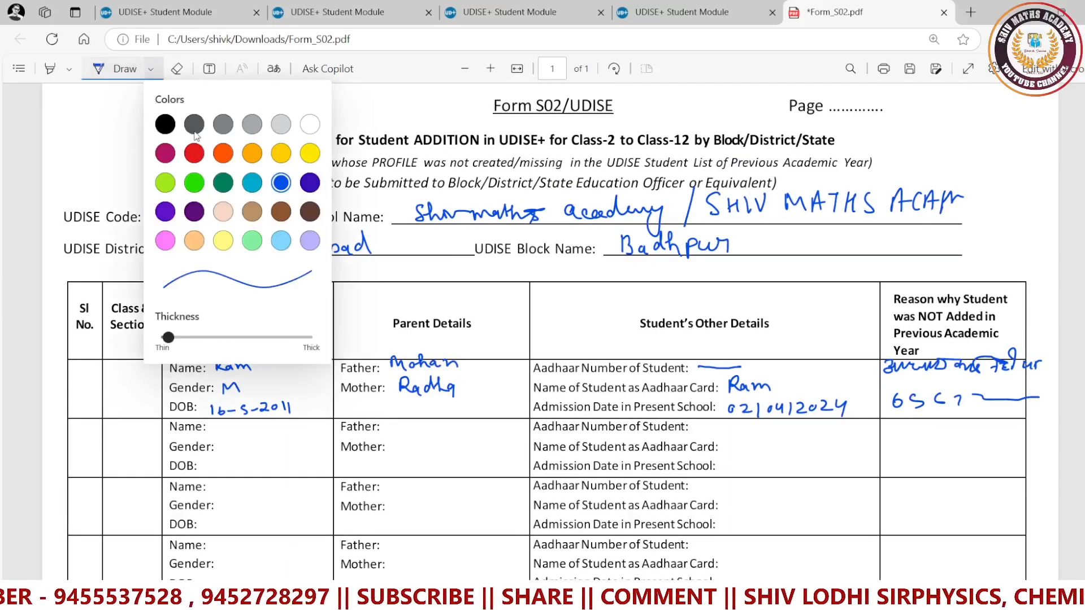
click(50, 70)
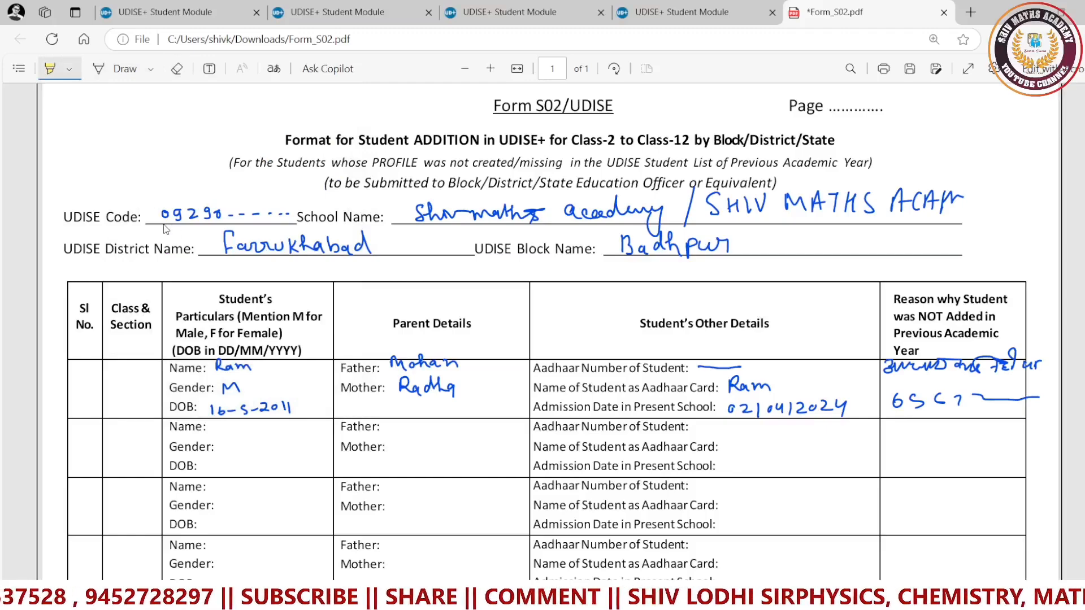
drag(151, 215, 274, 216)
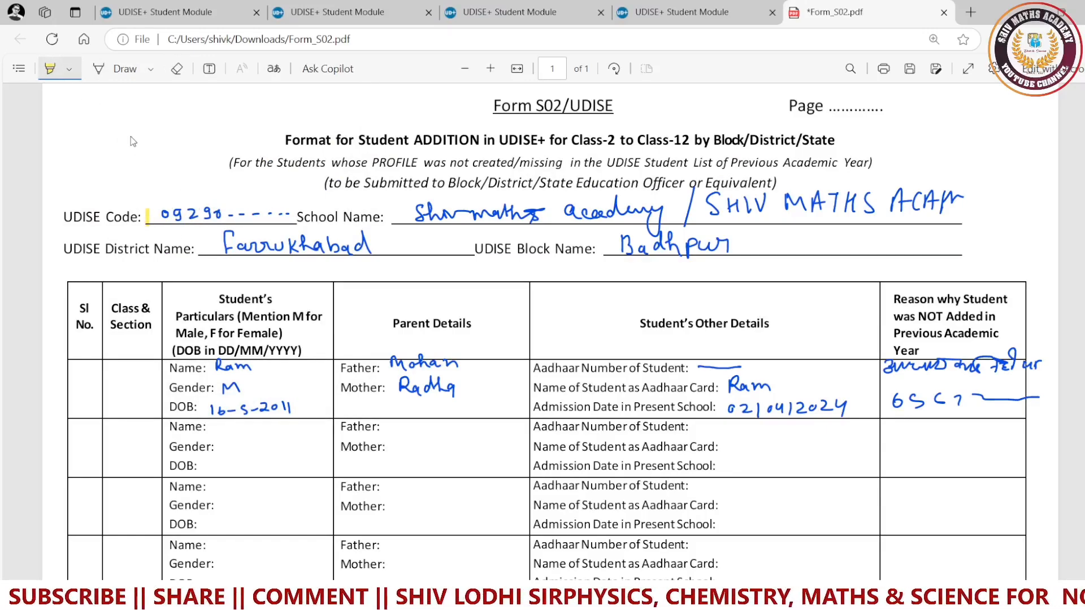
mouse_move(167, 215)
mouse_down()
mouse_move(262, 212)
mouse_move(152, 205)
mouse_up()
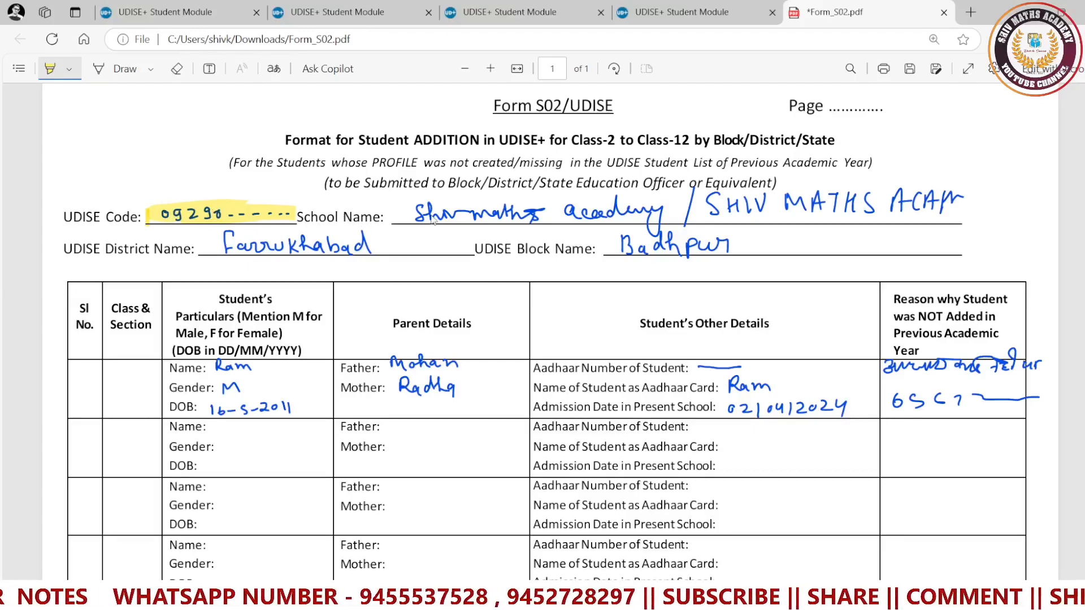
drag(415, 215, 941, 210)
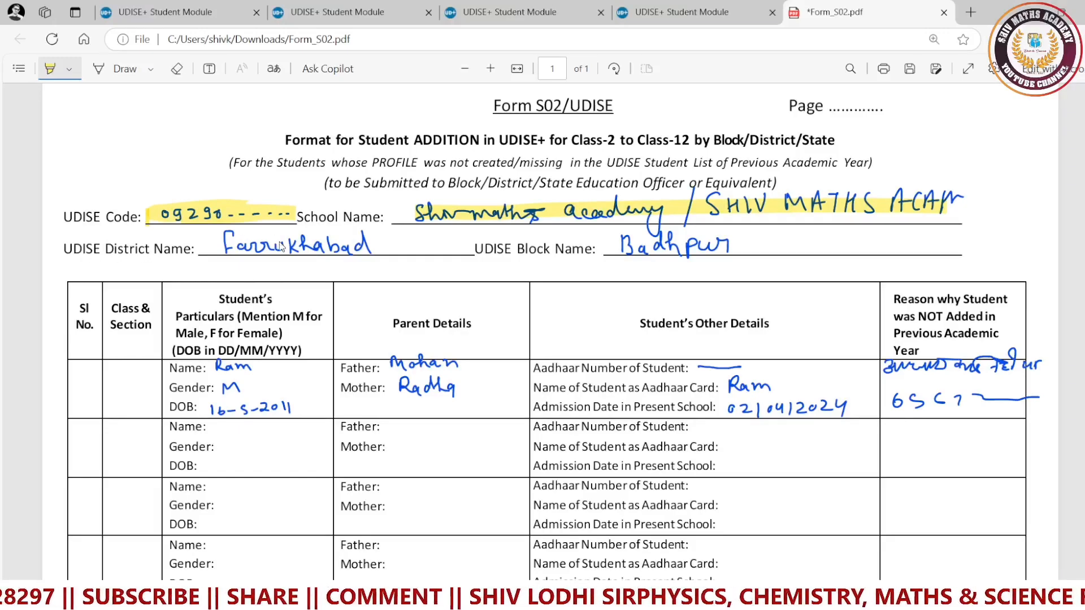
drag(220, 249, 389, 250)
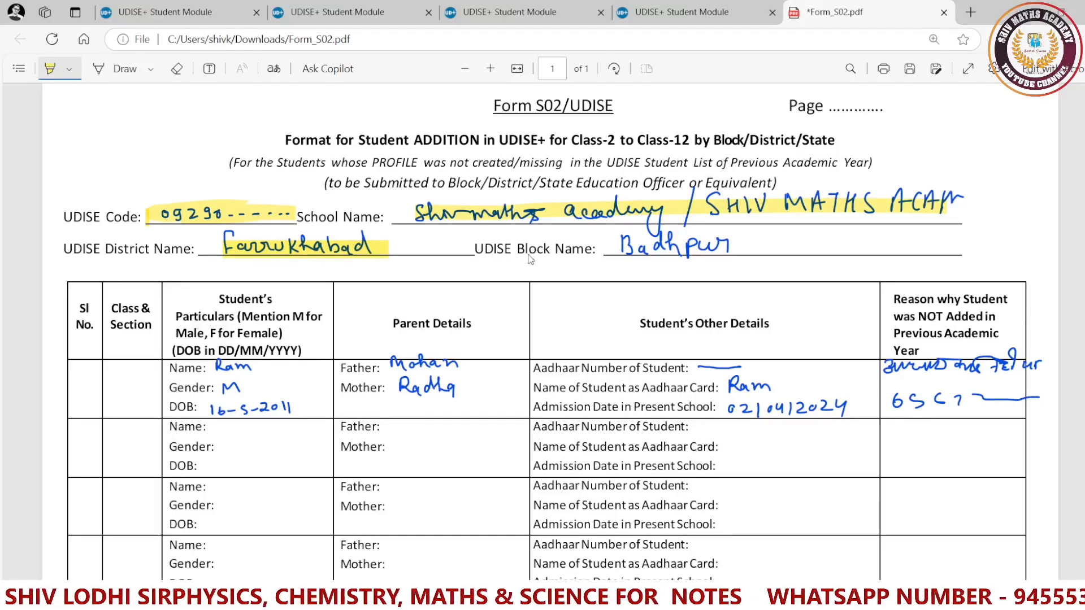
drag(619, 243, 741, 243)
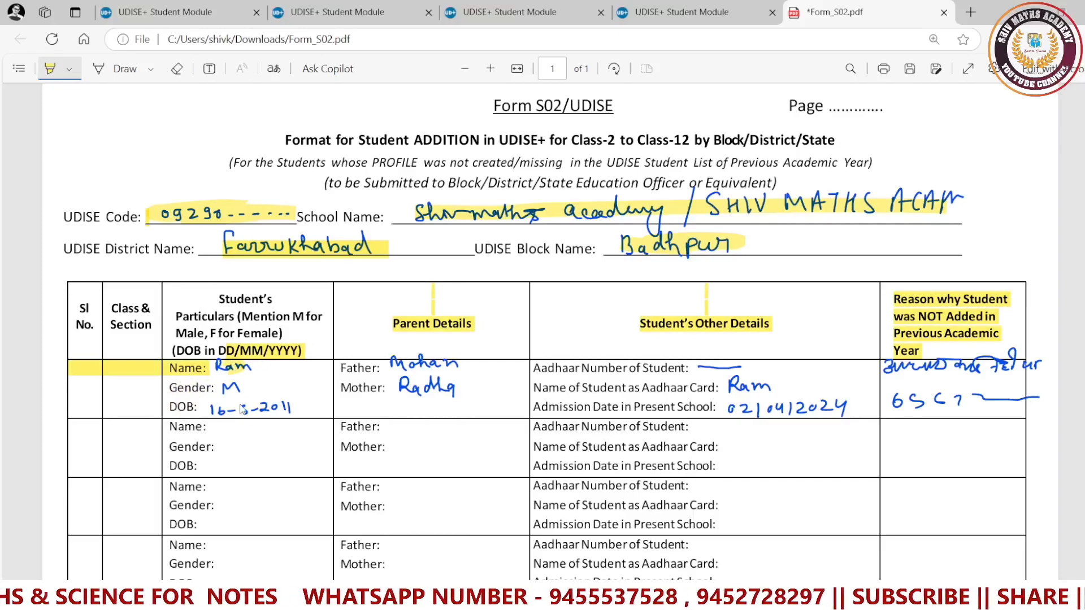
Step: Highlight the first student's date of birth and mother's name in yellow
drag(210, 410, 280, 414)
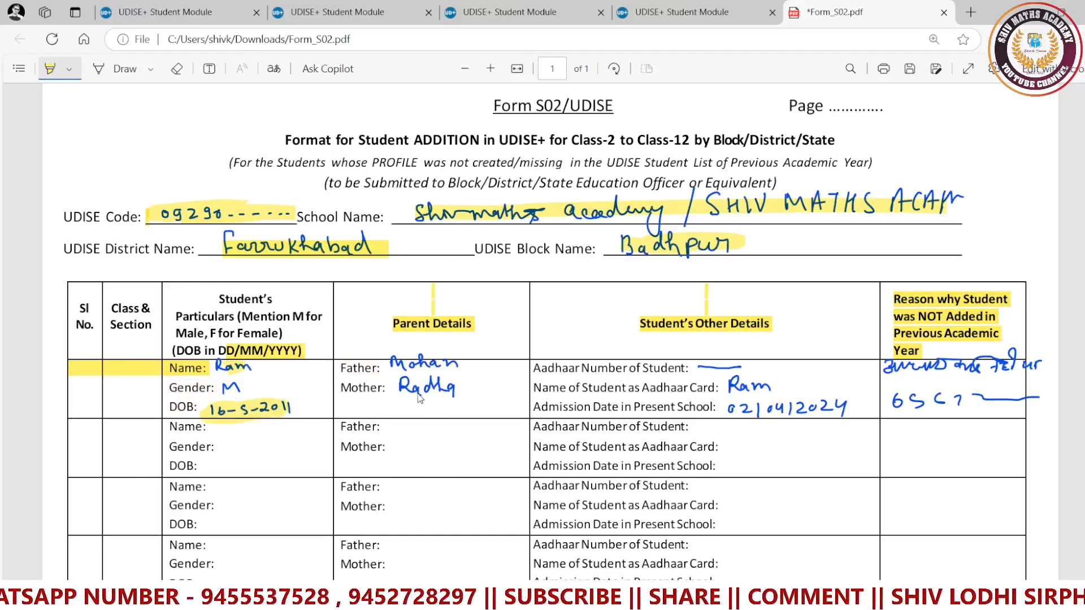
mouse_move(401, 391)
mouse_down()
mouse_move(432, 388)
mouse_move(423, 387)
mouse_up()
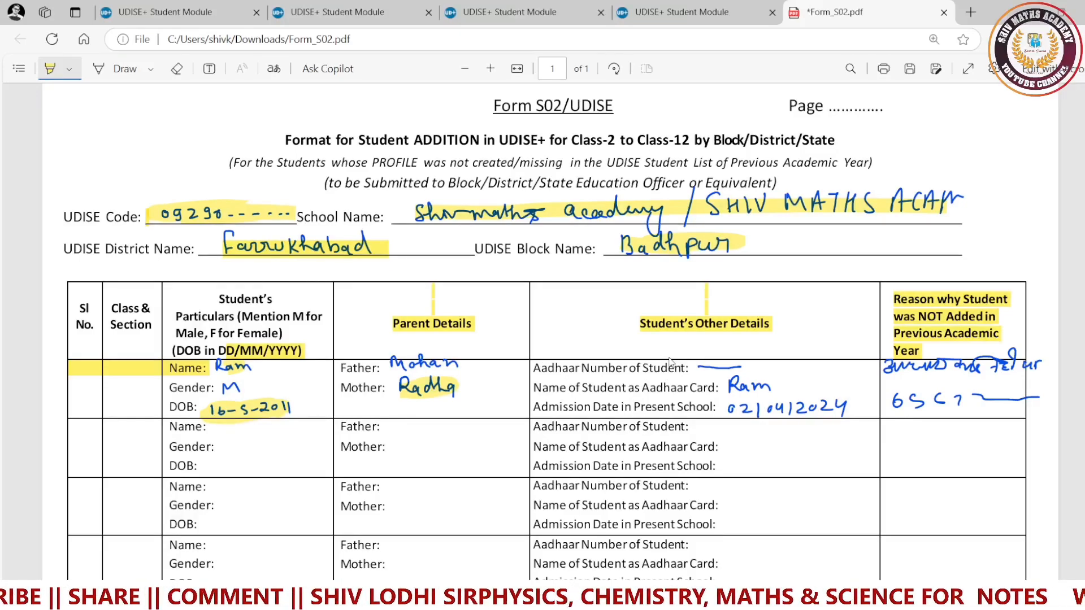
Step: Place a text annotation over the handwritten UDISE code
click(209, 69)
click(157, 215)
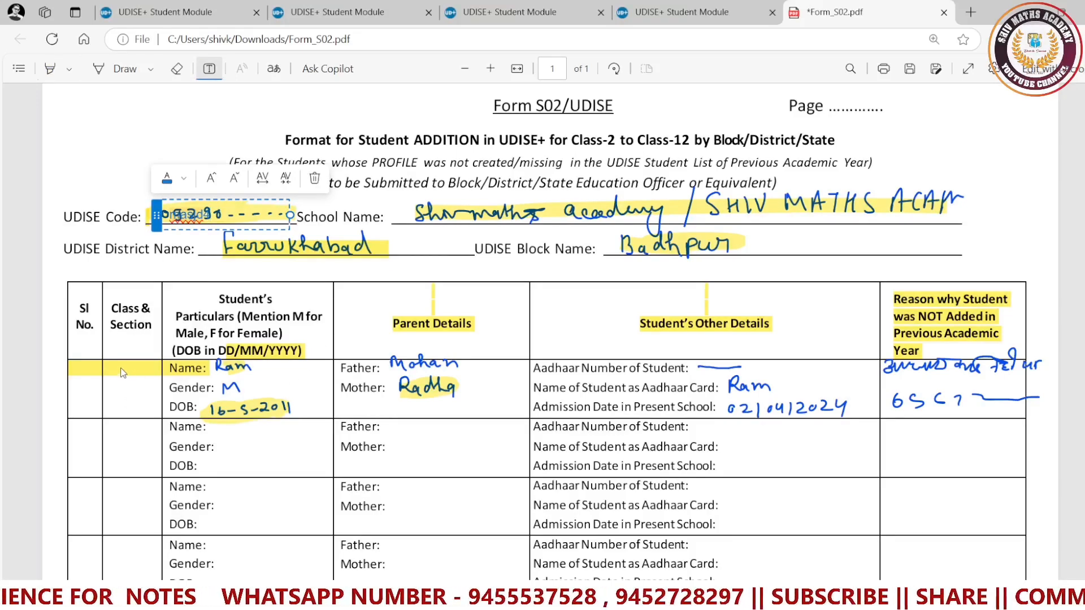
Step: Handwrite the first student's class with section A, and number the first two table rows with a circled 1 and a 2
click(122, 72)
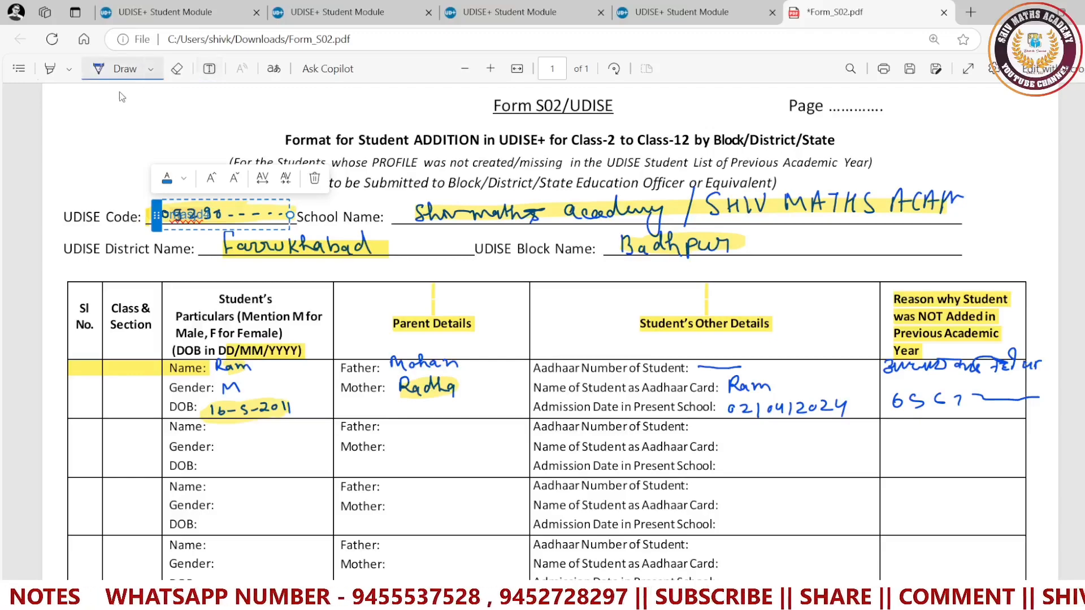
mouse_move(124, 373)
mouse_down()
mouse_move(145, 380)
mouse_move(141, 402)
mouse_up()
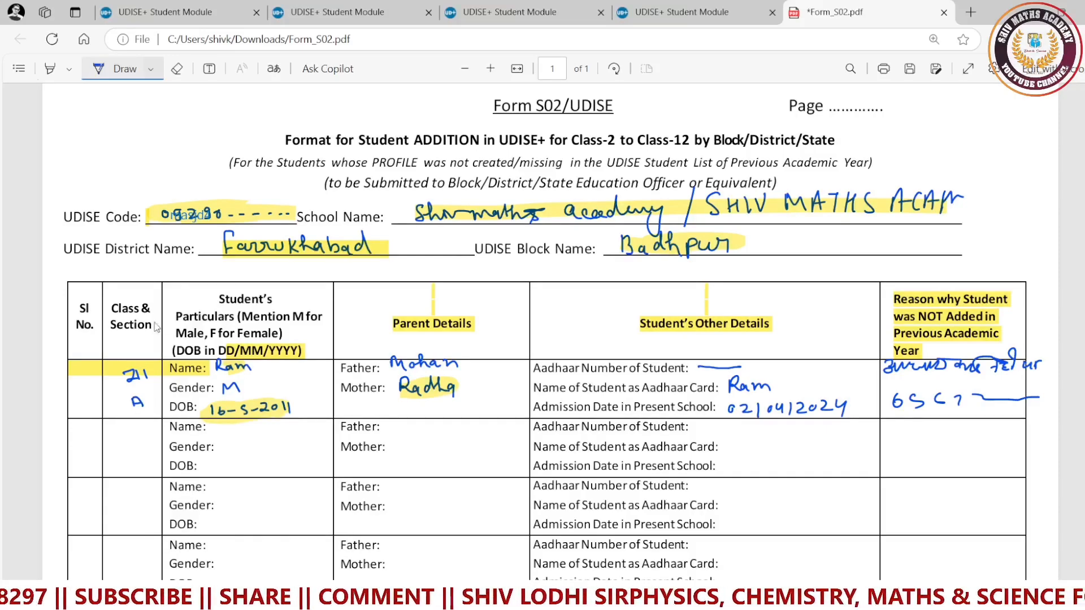
drag(83, 384, 85, 397)
mouse_move(85, 378)
mouse_down()
mouse_move(81, 402)
mouse_move(87, 377)
mouse_up()
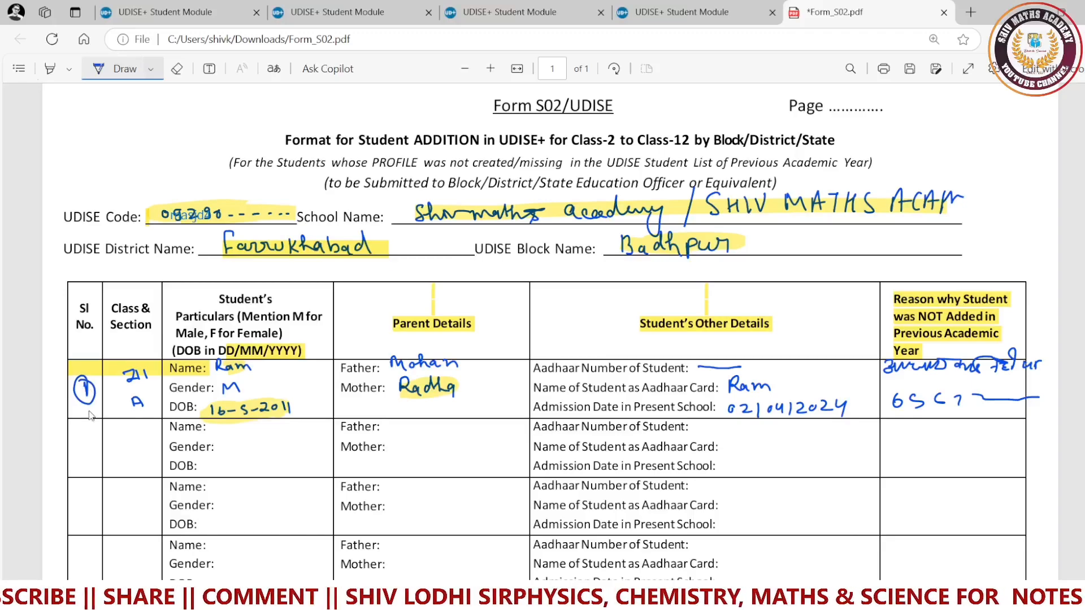
drag(79, 439, 89, 452)
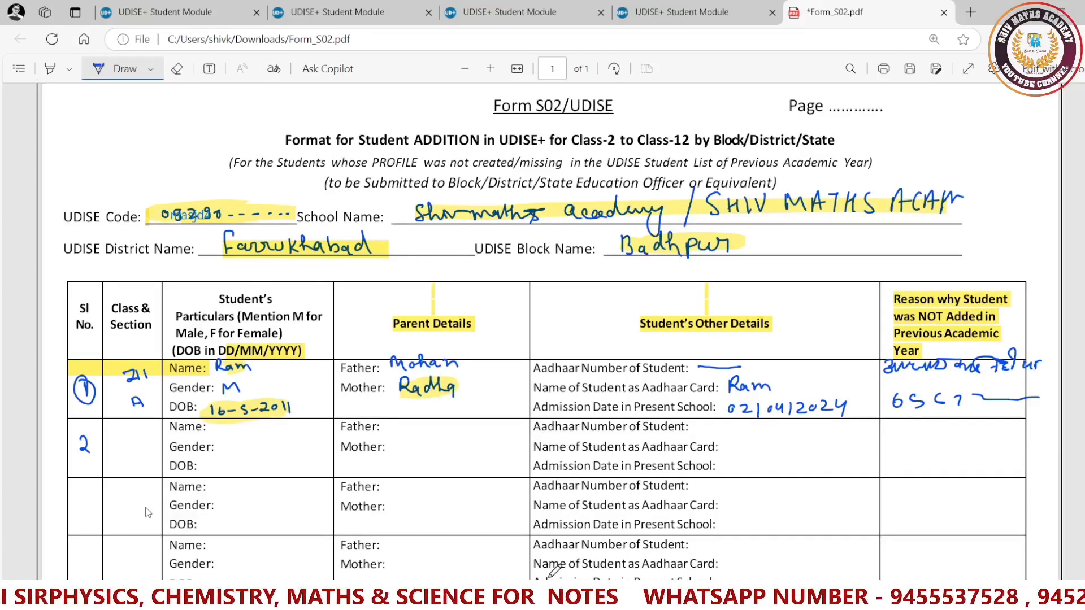
Step: Draw placeholder pen strokes for the signature, name, and seal and date under Head of the School Details
scroll(555, 537, down, 2)
scroll(557, 575, down, 2)
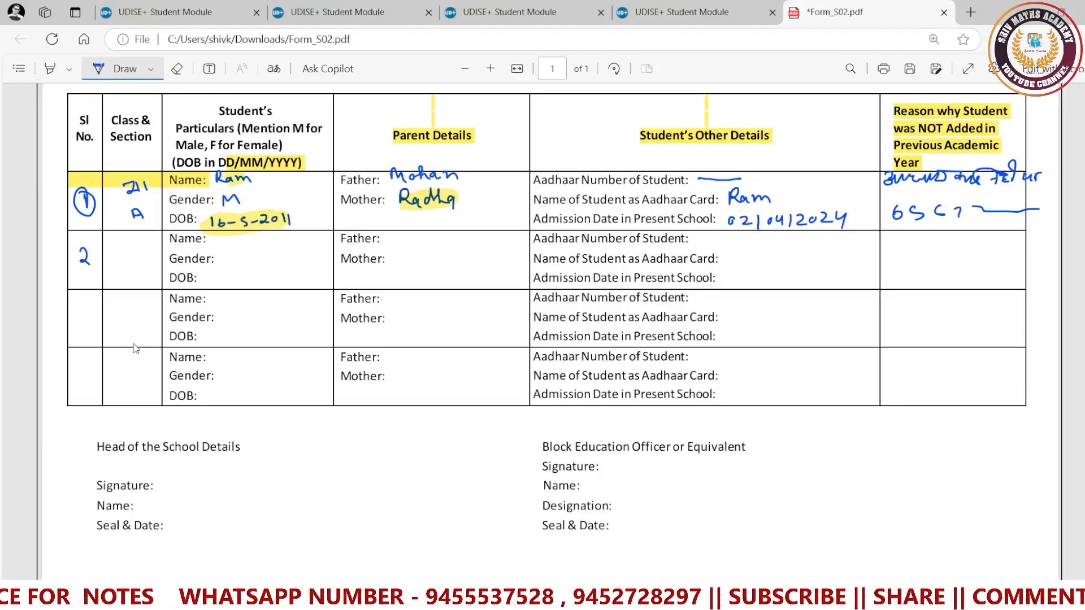
drag(155, 482, 191, 492)
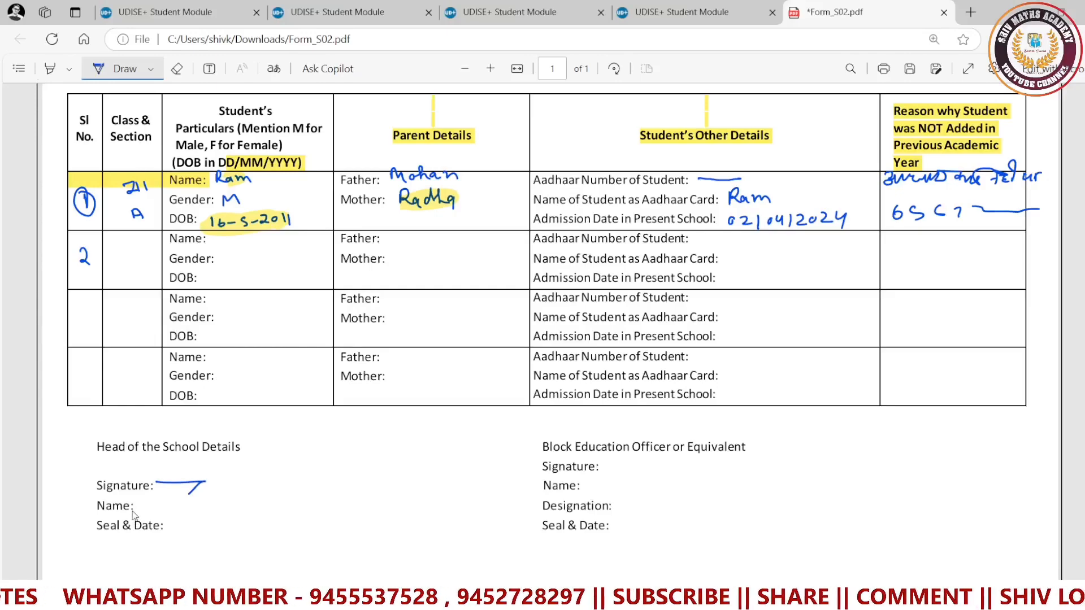
mouse_move(132, 510)
mouse_down()
mouse_move(177, 509)
mouse_move(173, 533)
mouse_move(208, 532)
mouse_move(199, 510)
mouse_up()
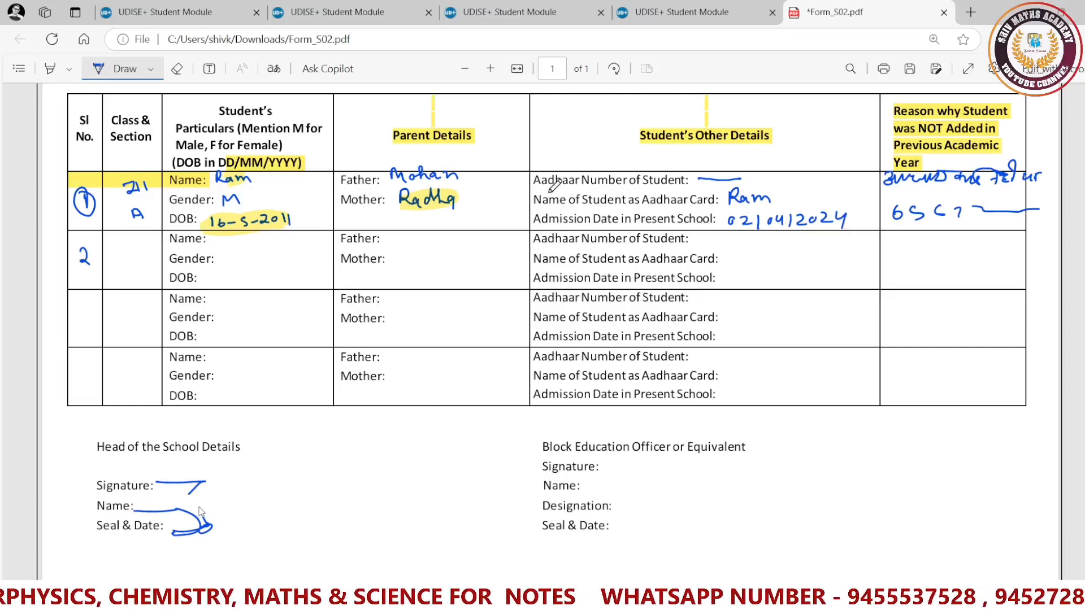
Step: Circle the Form S02/UDISE heading with the pen
scroll(555, 124, up, 4)
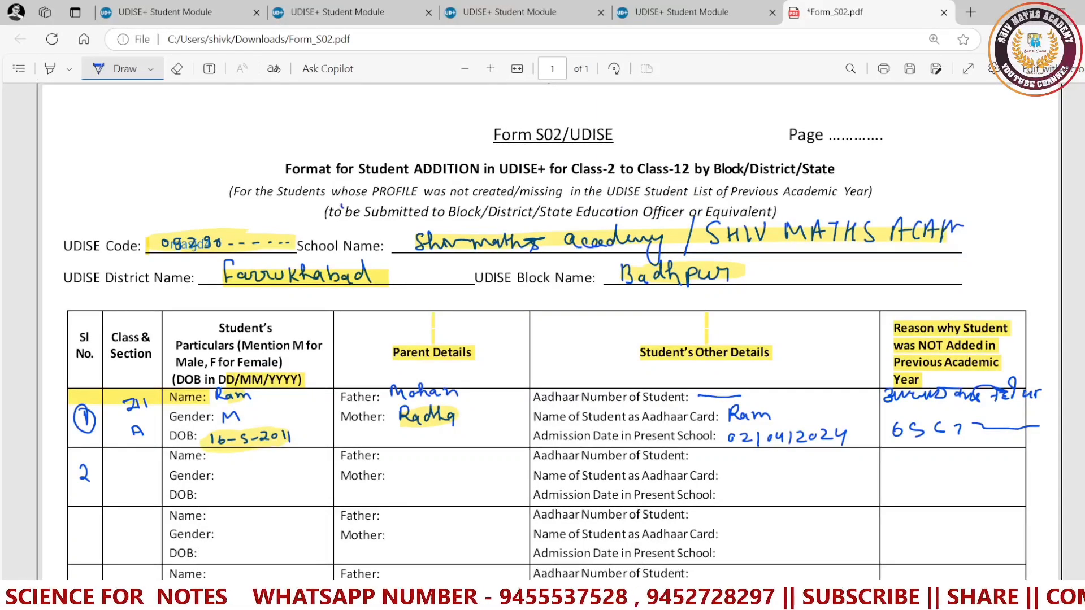
mouse_move(467, 106)
mouse_down()
mouse_move(474, 96)
mouse_move(614, 93)
mouse_move(546, 156)
mouse_move(452, 110)
mouse_up()
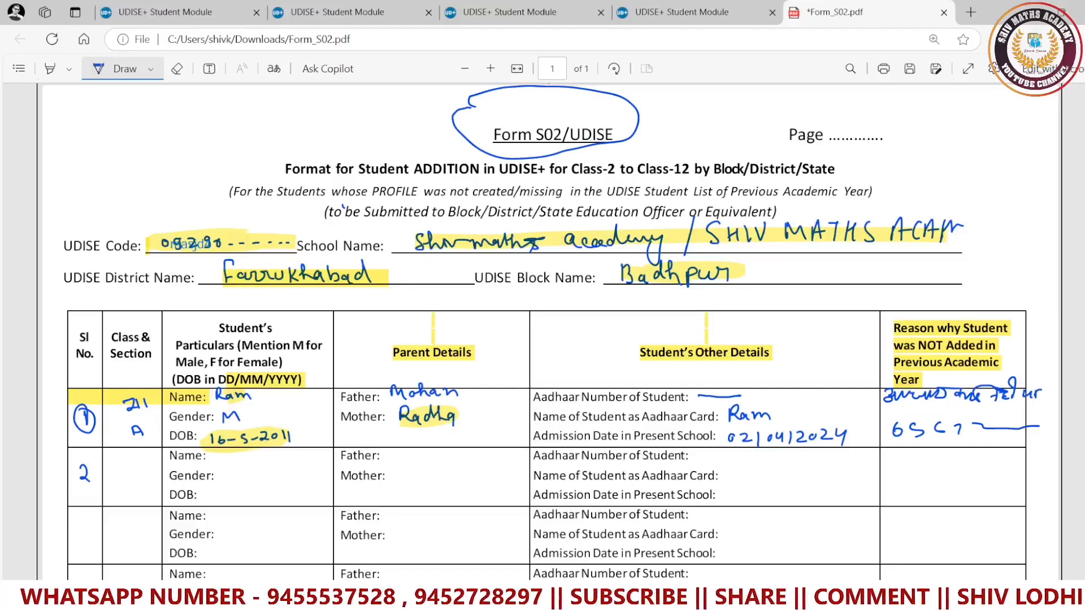